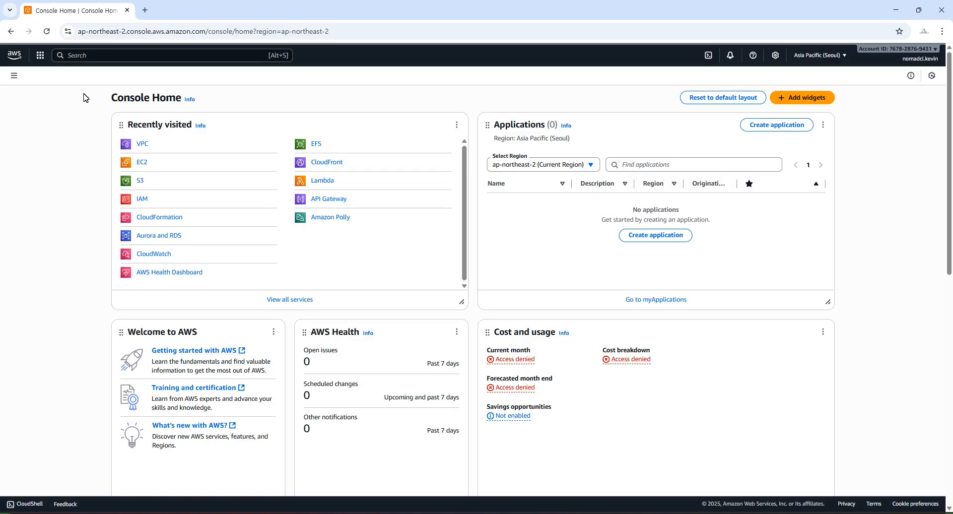
Step: Open the VPC service and its list of transit gateway route tables
click(80, 56)
text(vpc)
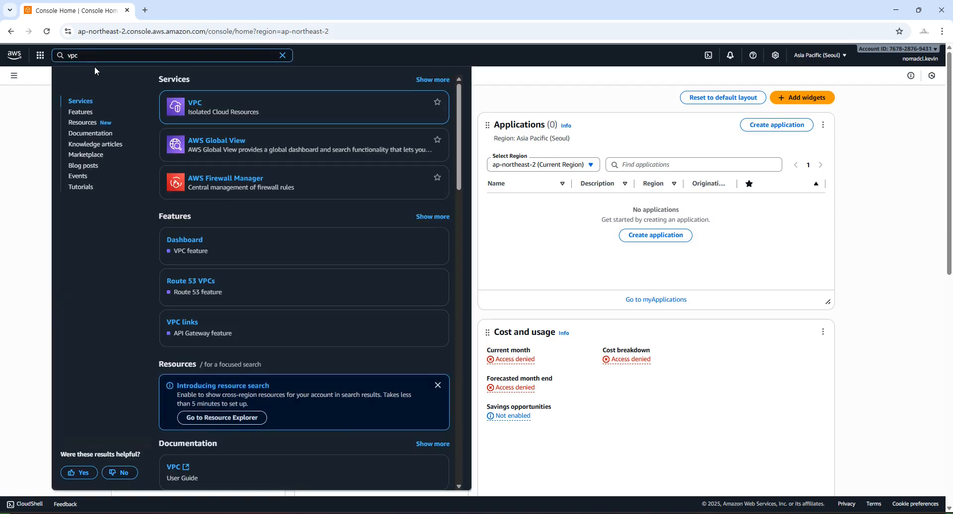
click(194, 103)
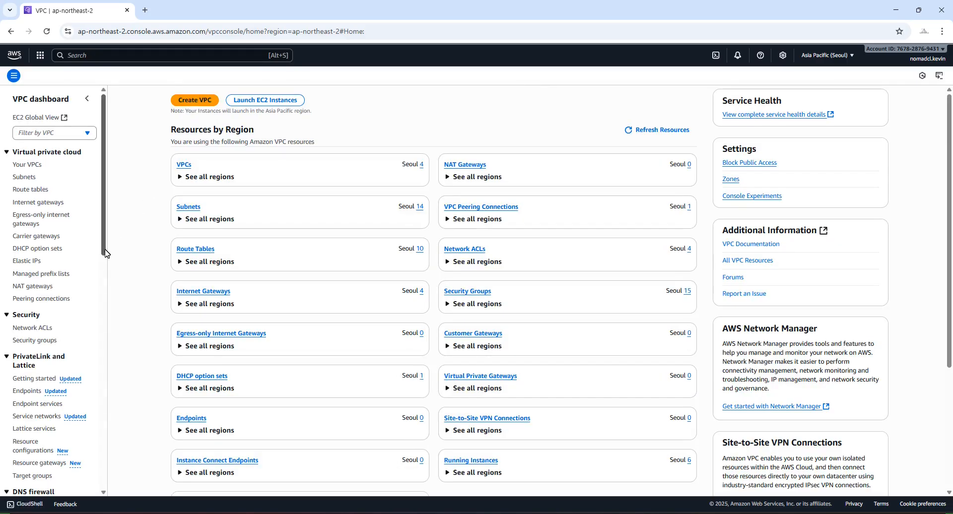
scroll(83, 270, down, 10)
scroll(83, 270, down, 3)
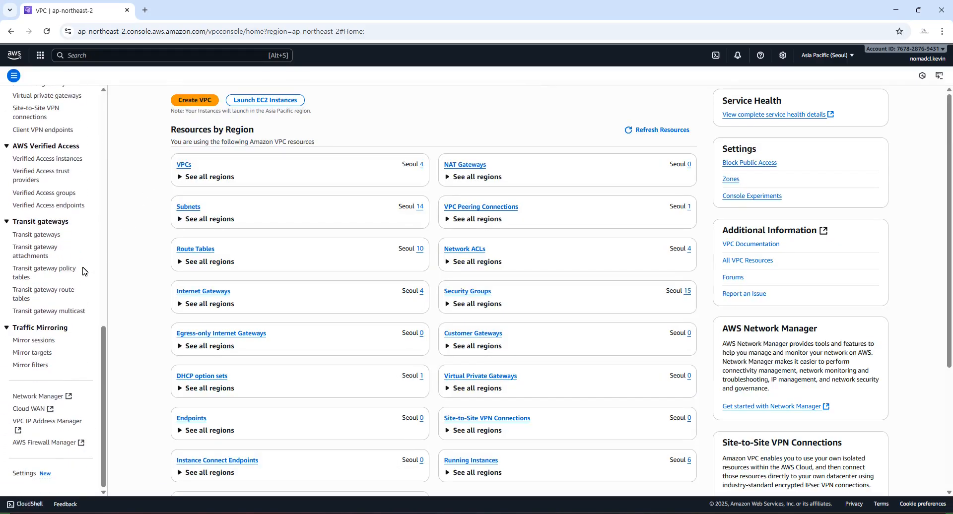
click(65, 294)
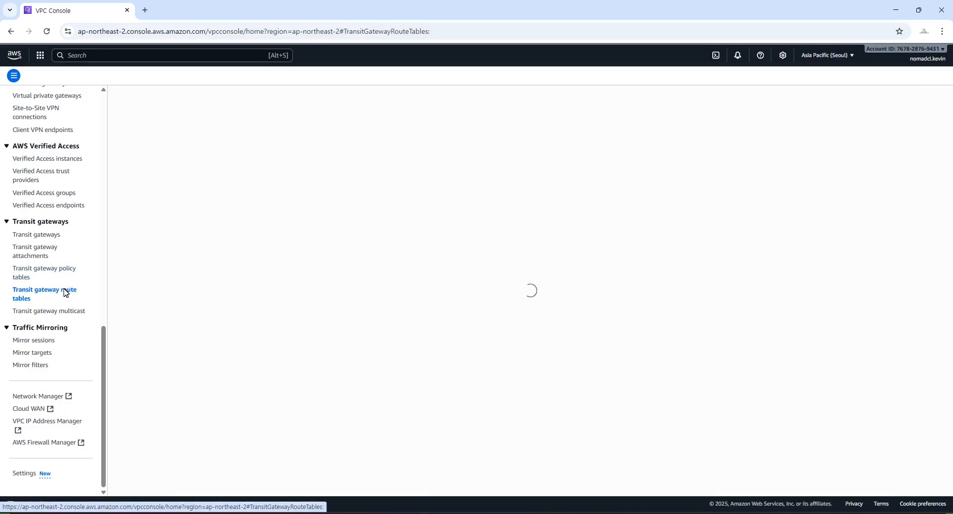
Step: Replace the 10.2.0.0/16 static route in the vpc-010203-tgw-rt route table with one of type Blackhole
click(123, 140)
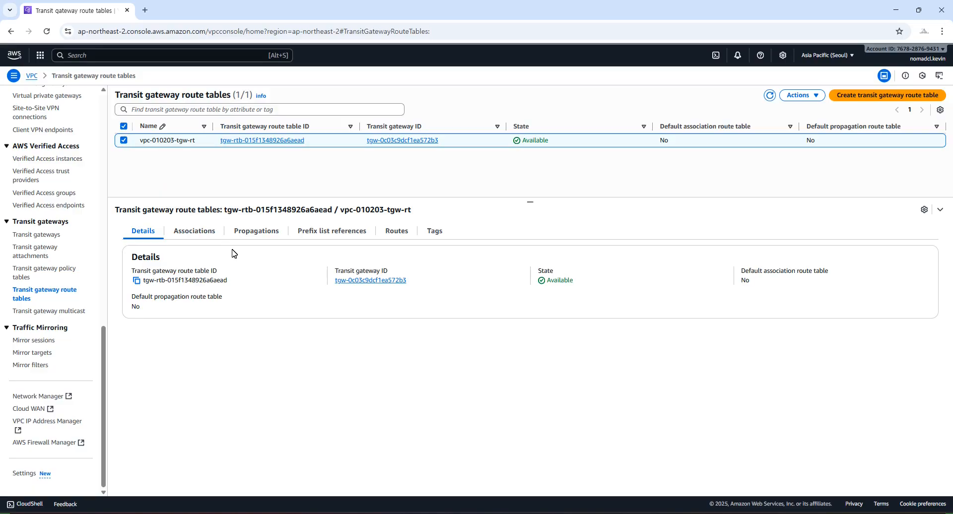
click(393, 238)
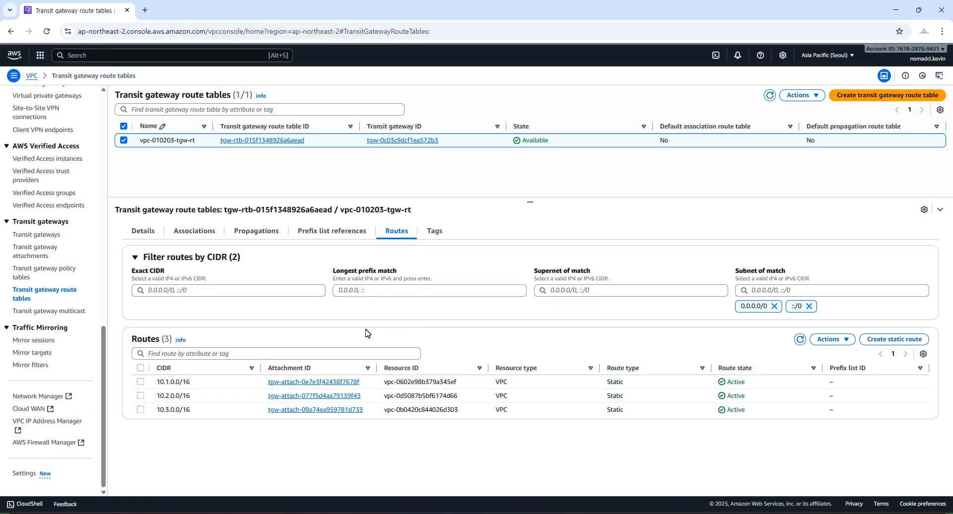
click(140, 396)
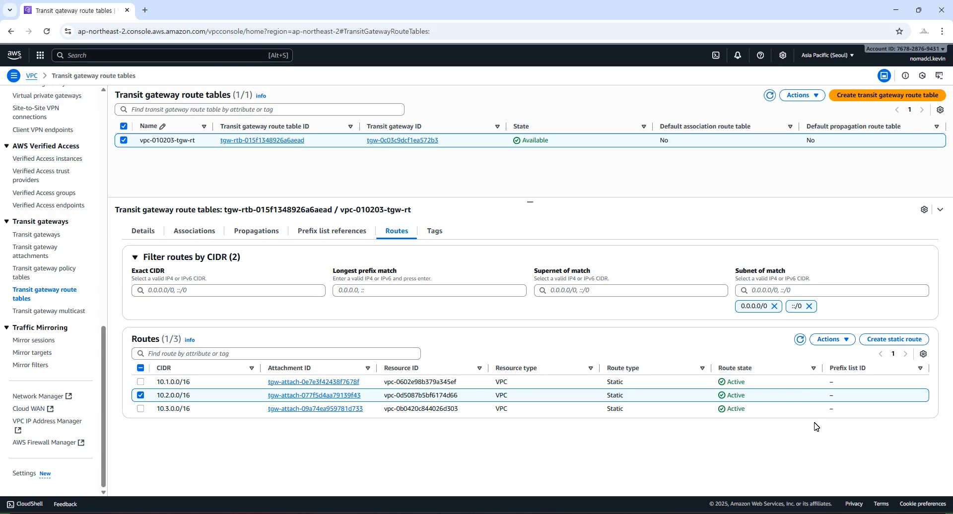
click(842, 343)
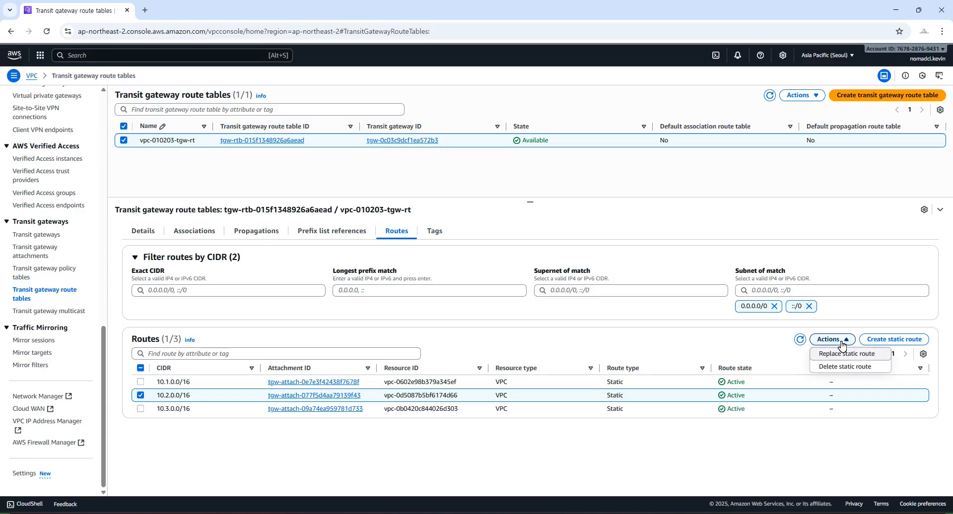
click(851, 354)
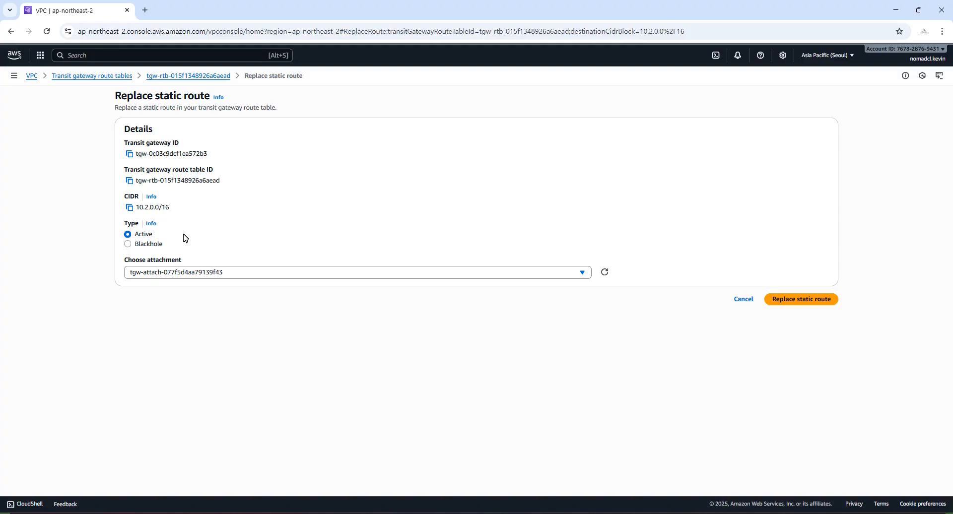
click(159, 243)
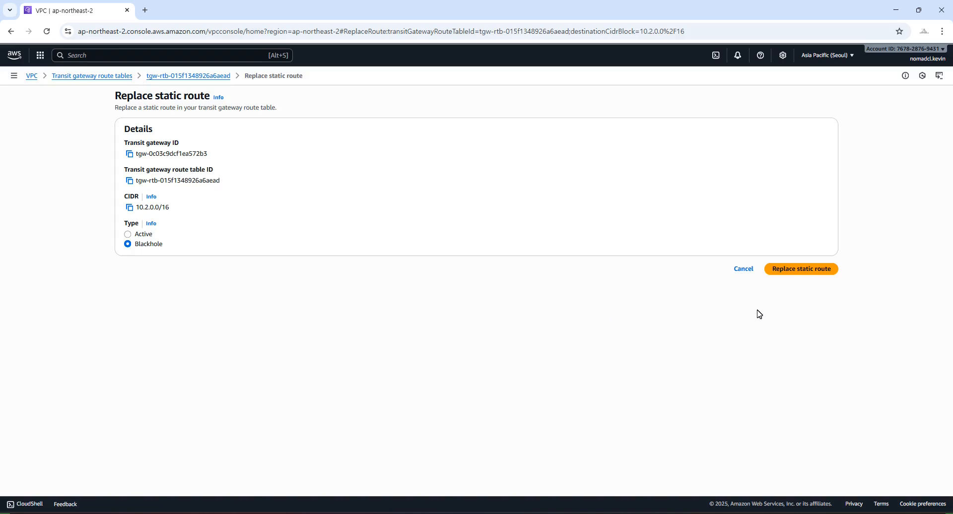
click(829, 271)
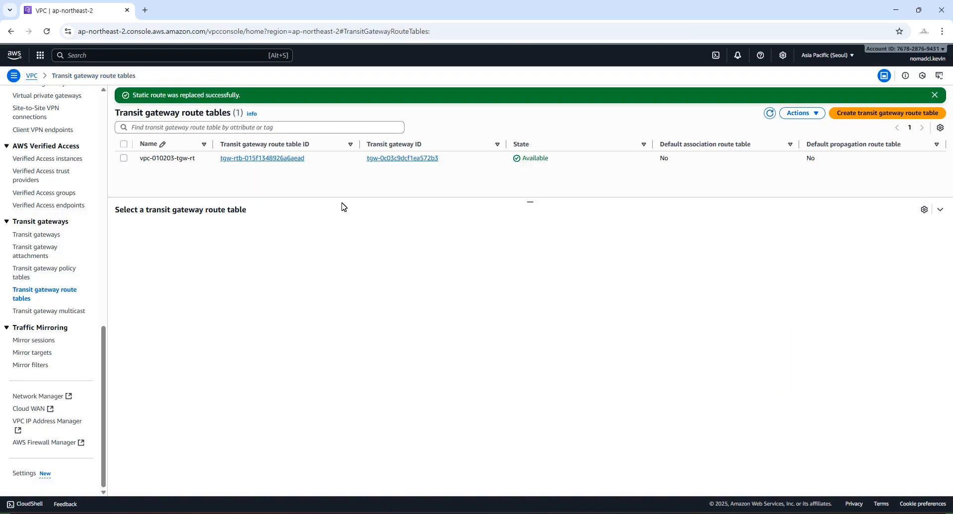
Step: Dismiss the notice and display the routes of the vpc-010203-tgw-rt route table
click(935, 95)
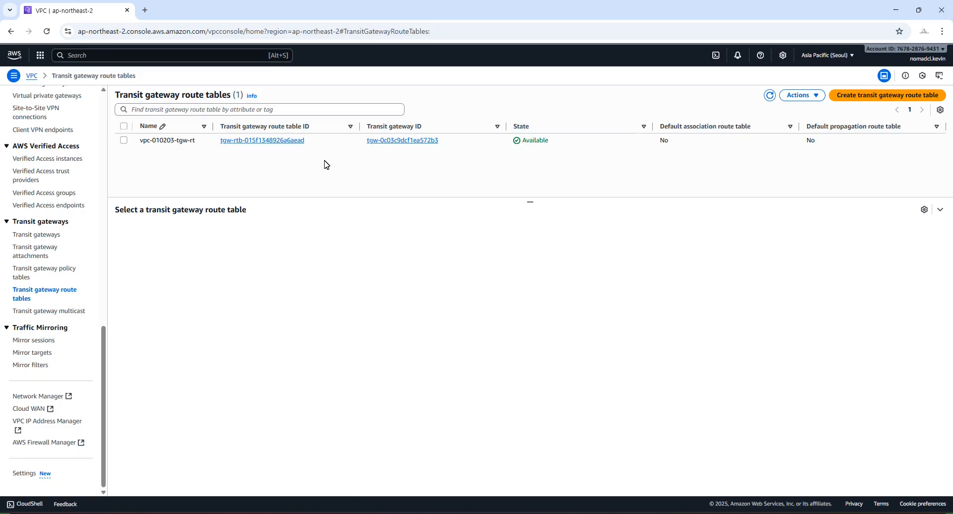
click(137, 148)
click(399, 231)
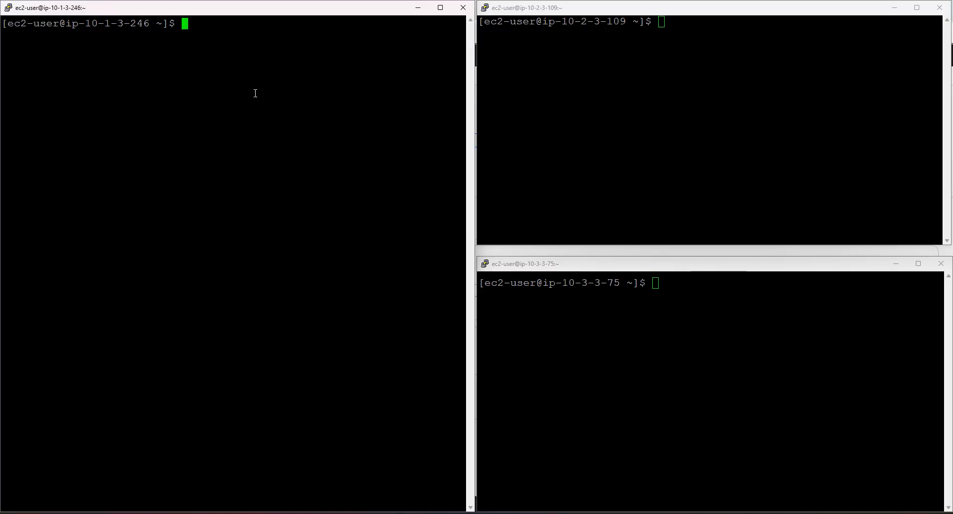
Step: In the PuTTY session on ip-10-1-3-246, ping 10.2.3.109 and 10.3.3.75, stopping each ping after a few packets
text(ping 10.2.3.109)
key(Return)
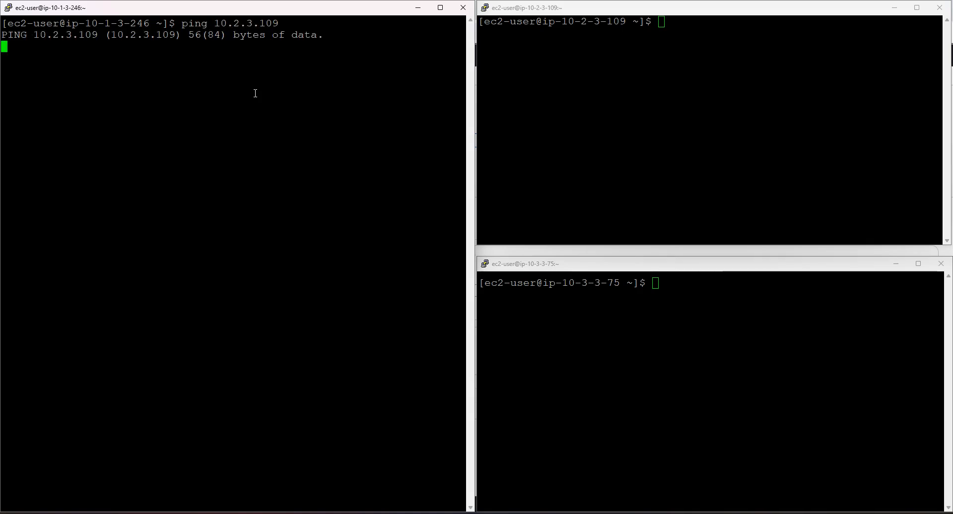
key(ctrl+c)
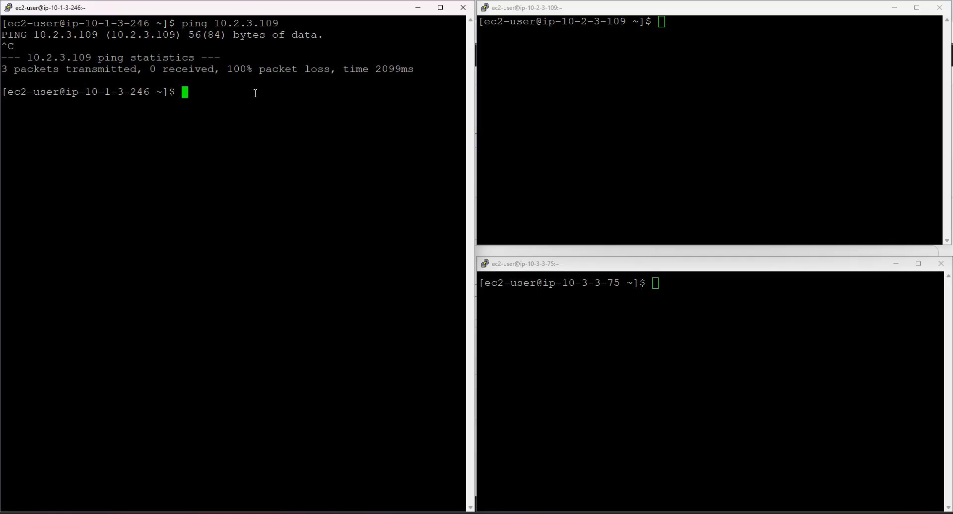
text(ping 10.3.3.75)
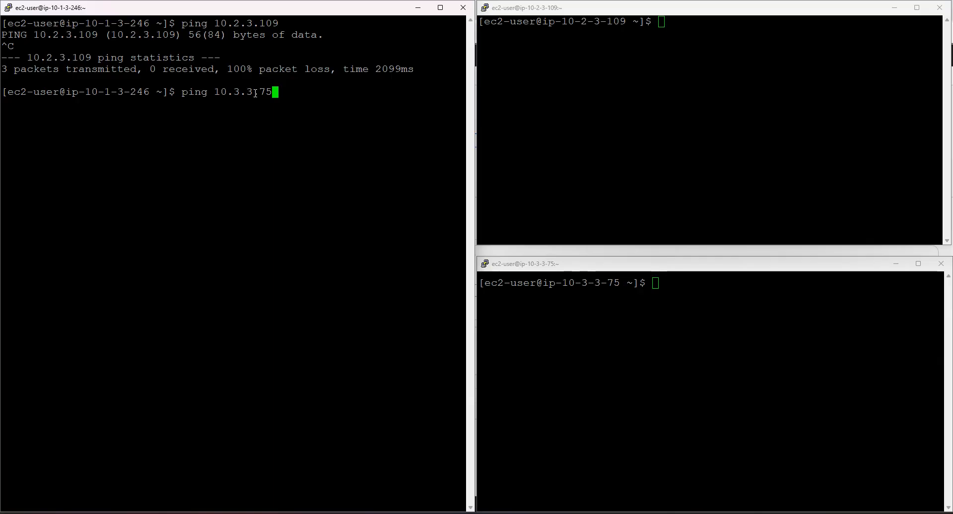
key(Return)
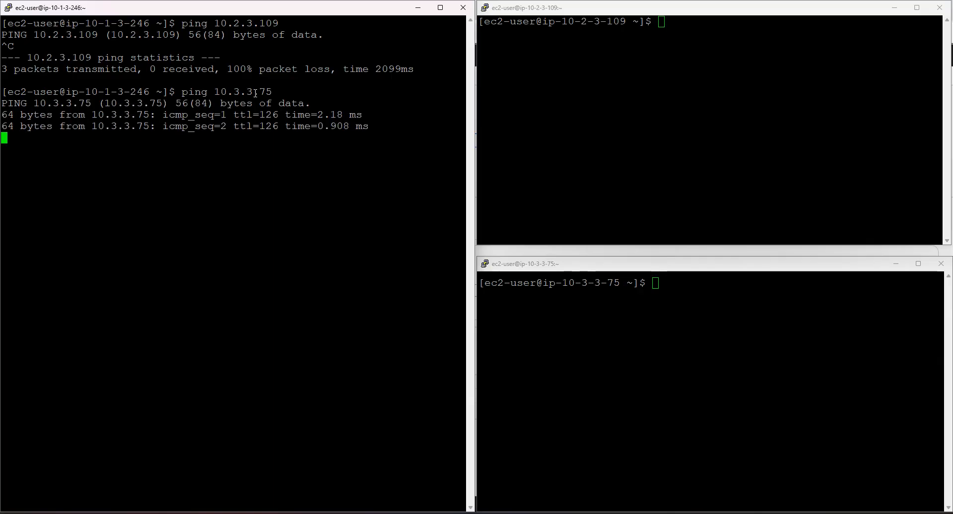
key(ctrl+c)
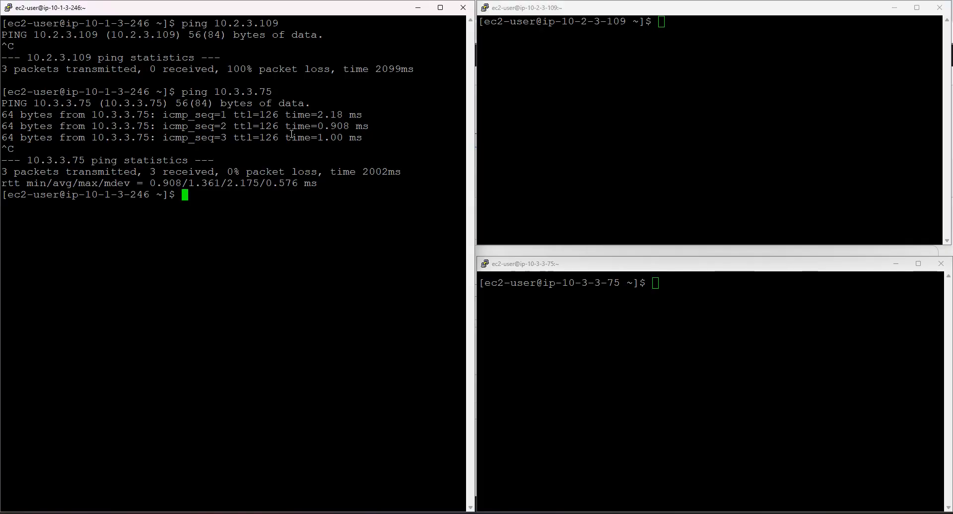
Step: From the ip-10-2-3-109 session, ping 10.1.3.246 and 10.3.3.75, stopping each ping after a few packets
click(665, 87)
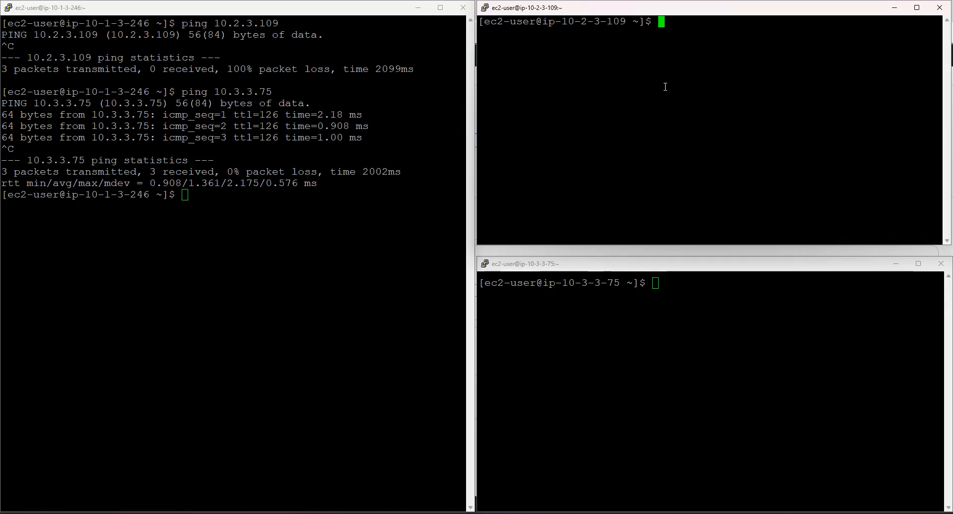
text(ping 10.1.3.246)
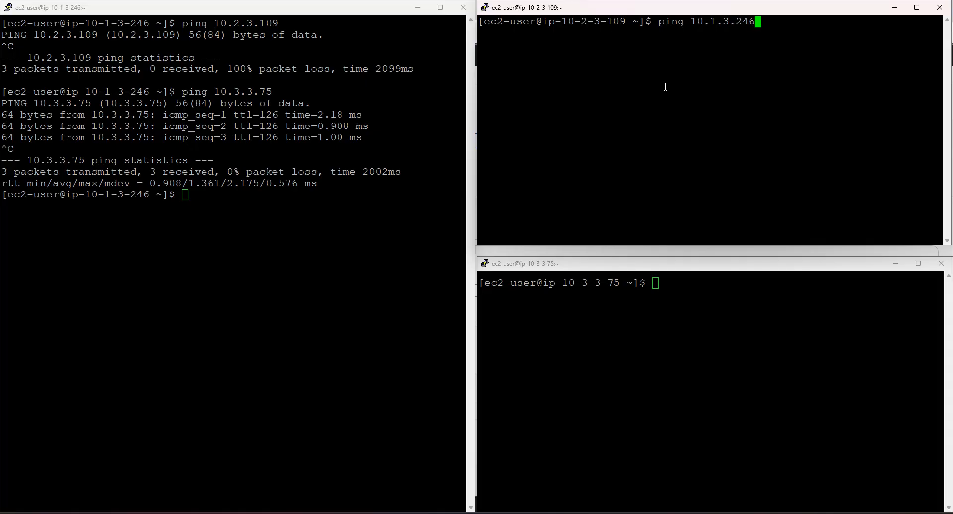
key(Return)
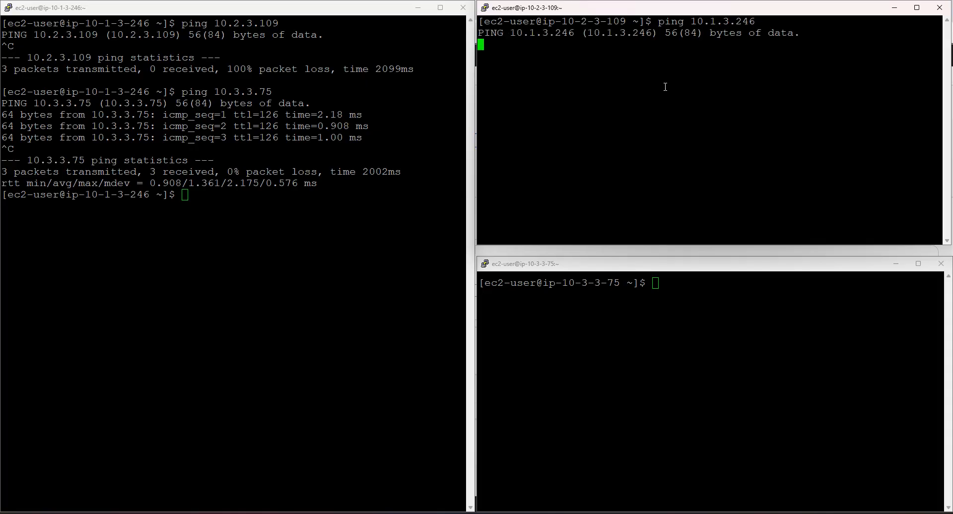
key(ctrl+c)
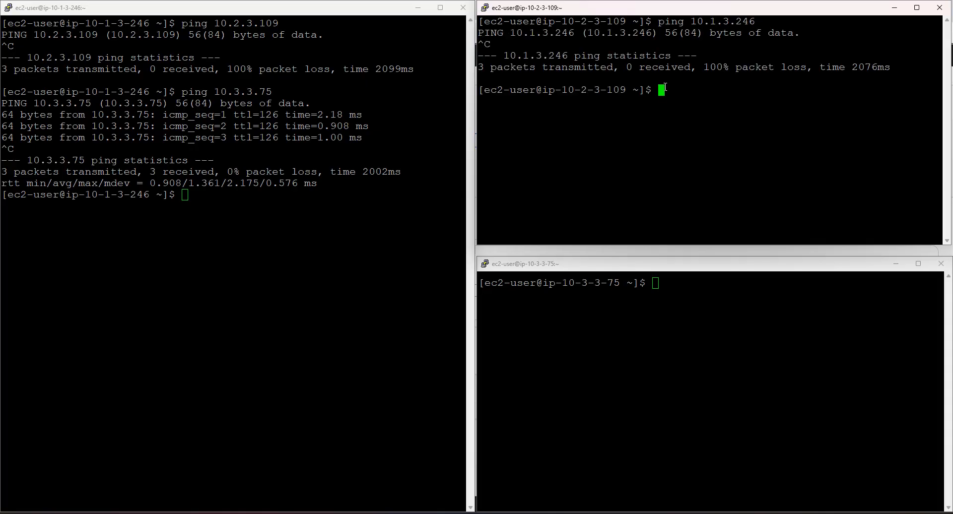
text(ping 10.)
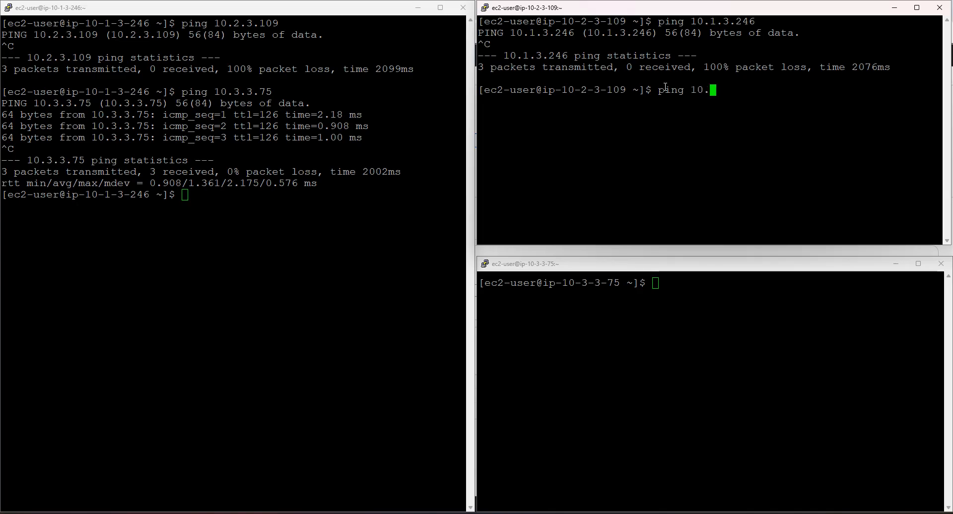
text(3.3.75)
key(Return)
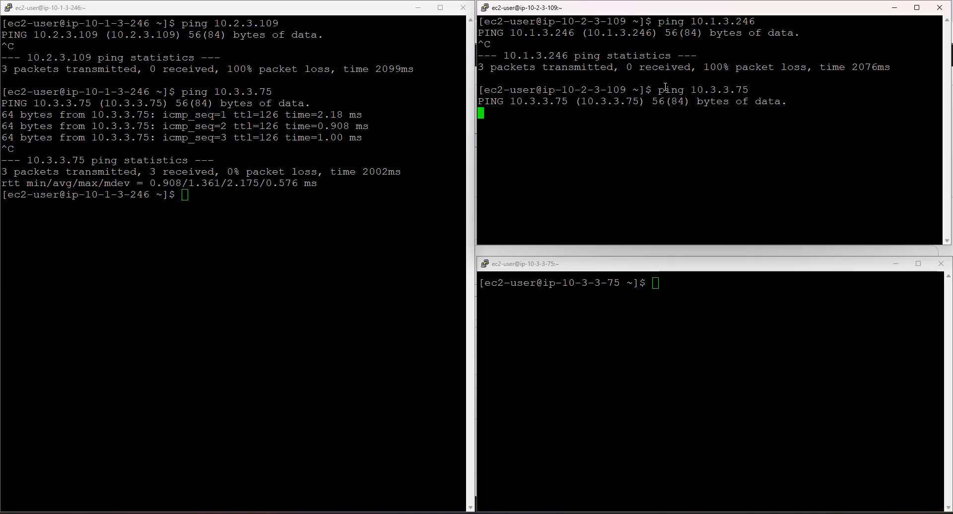
key(ctrl+c)
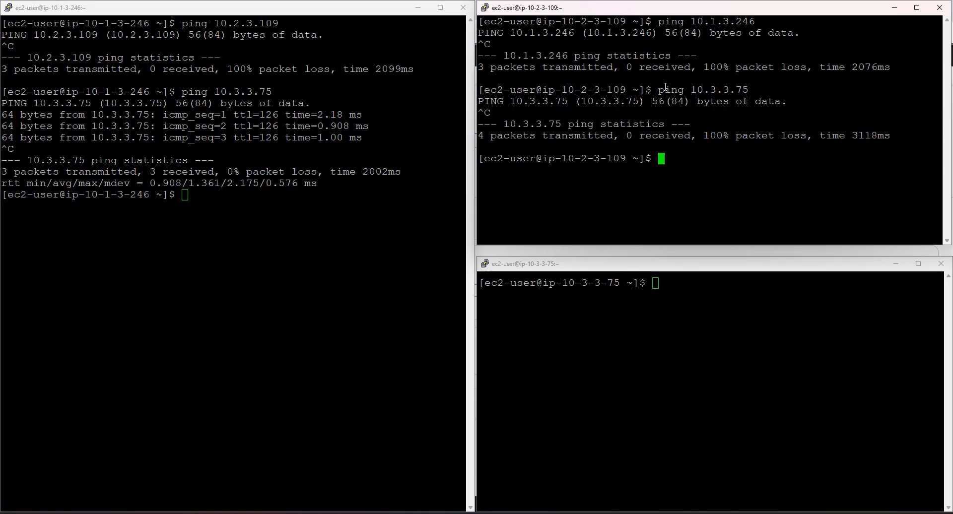
Step: From the ip-10-3-3-75 session, ping 10.1.3.246 and 10.2.3.109, stopping each ping after a few packets
click(701, 322)
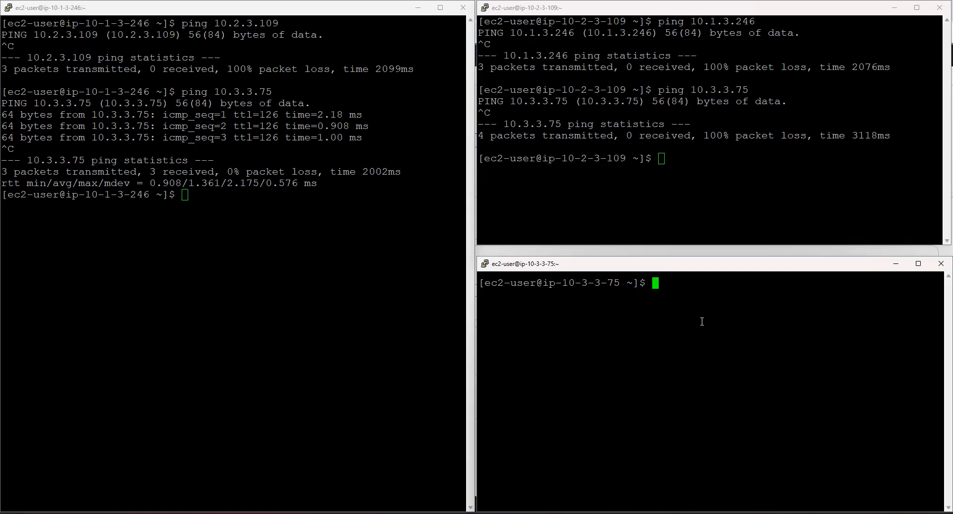
text(ping 10.1.3.246)
key(Return)
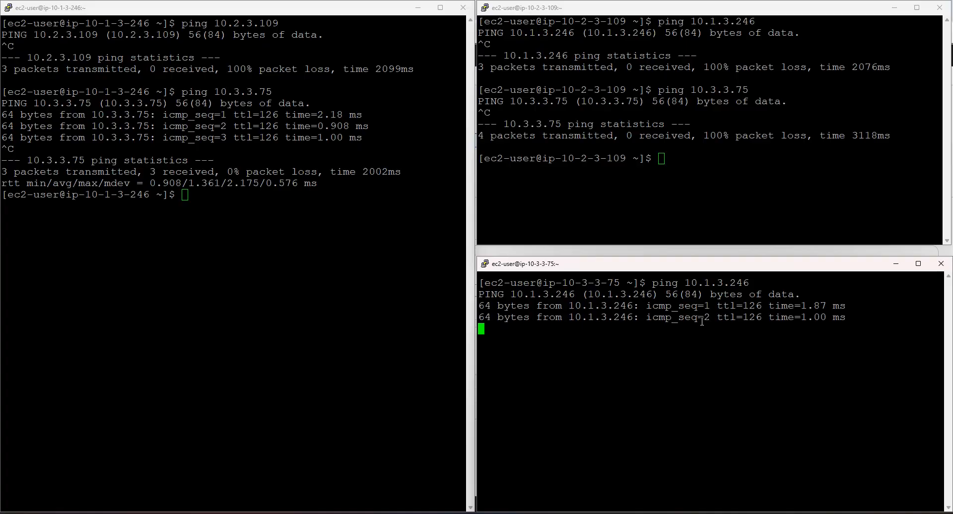
key(ctrl+c)
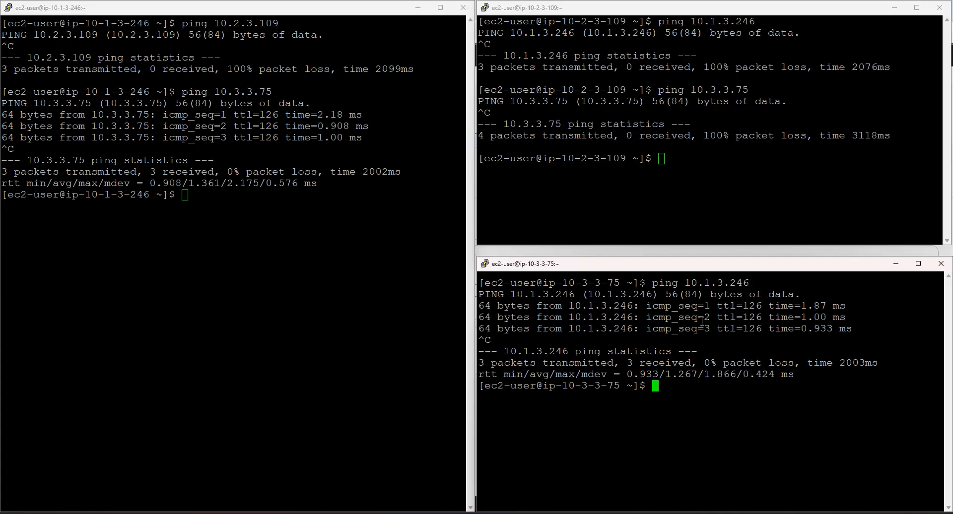
text(ping 10.2.3.109)
key(Return)
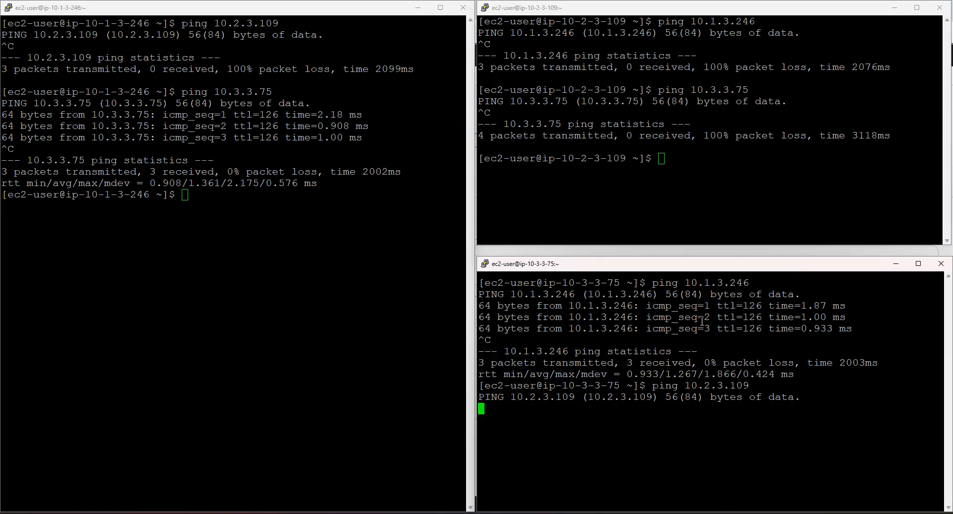
key(ctrl+c)
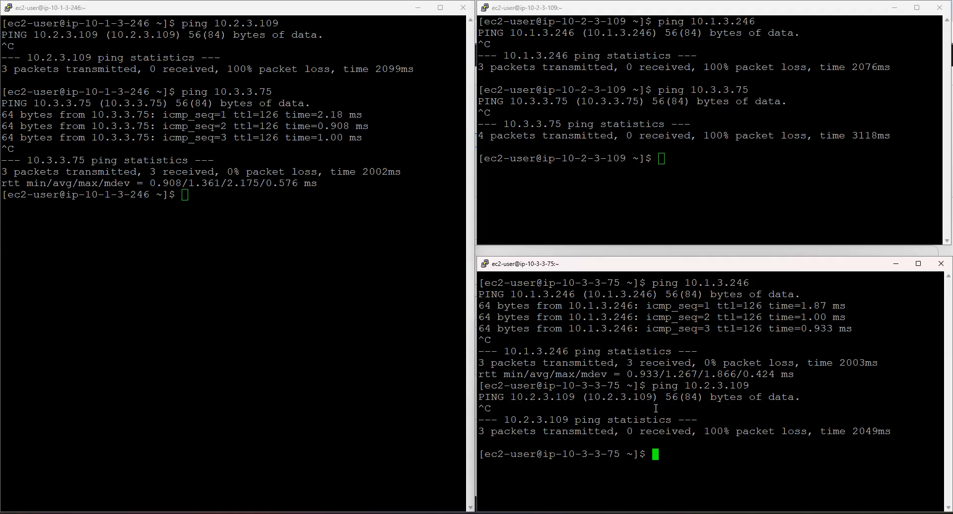
Step: Switch back to the AWS console in the browser and start creating a static route in the vpc-010203-tgw-rt route table
key(alt+Tab)
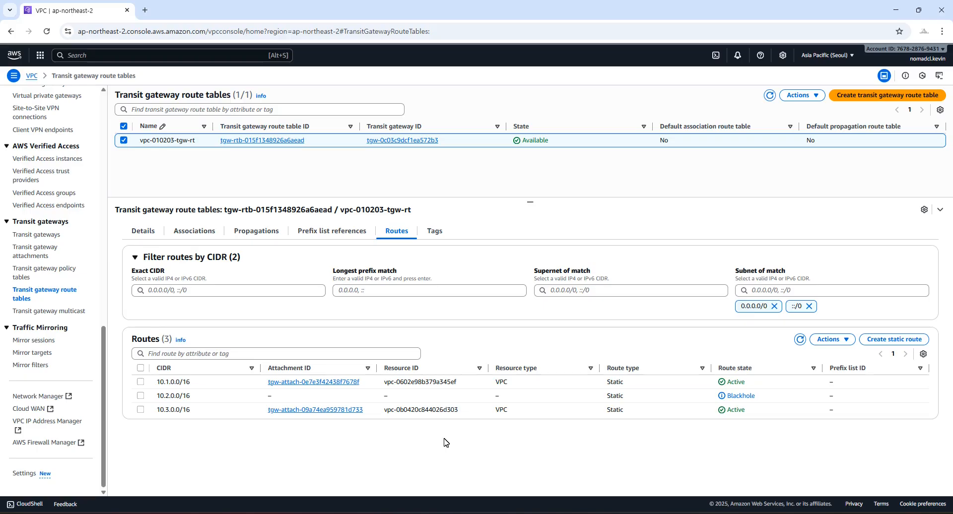
click(899, 340)
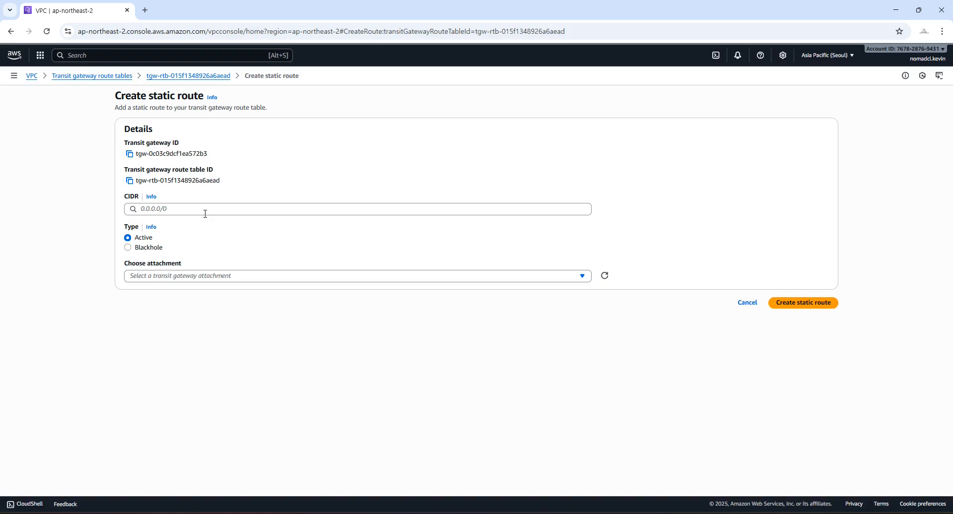
Step: Search the services for ec2, open EC2 in a new browser tab and switch to that tab
click(96, 58)
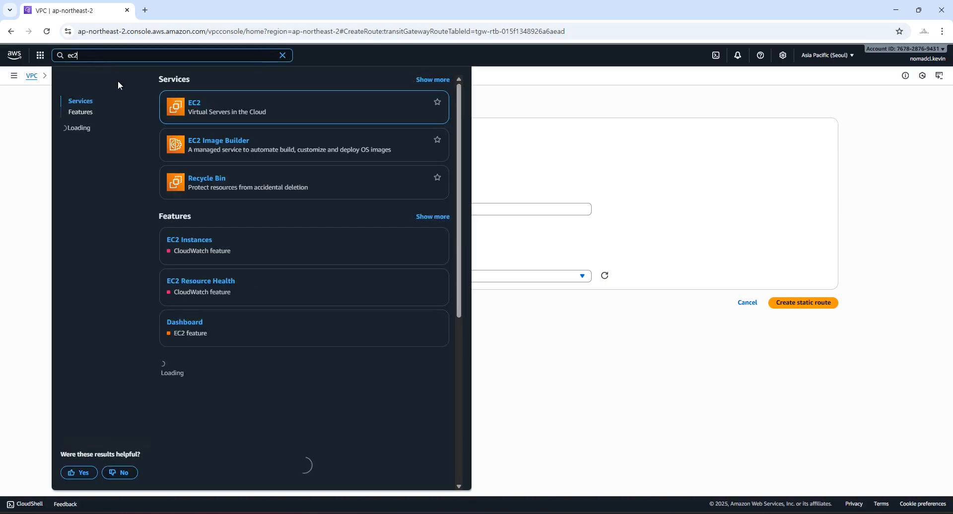
right_click(191, 103)
key(Escape)
middle_click(221, 124)
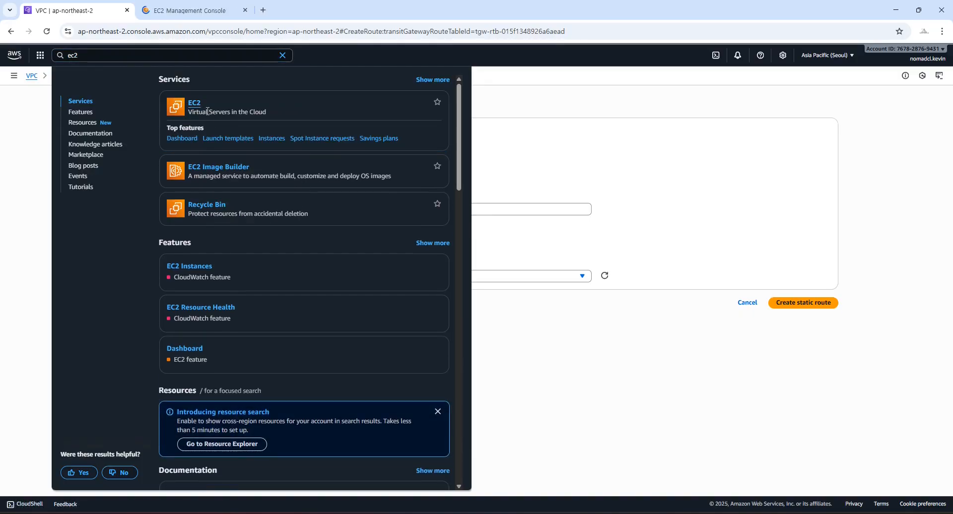
click(283, 55)
click(205, 11)
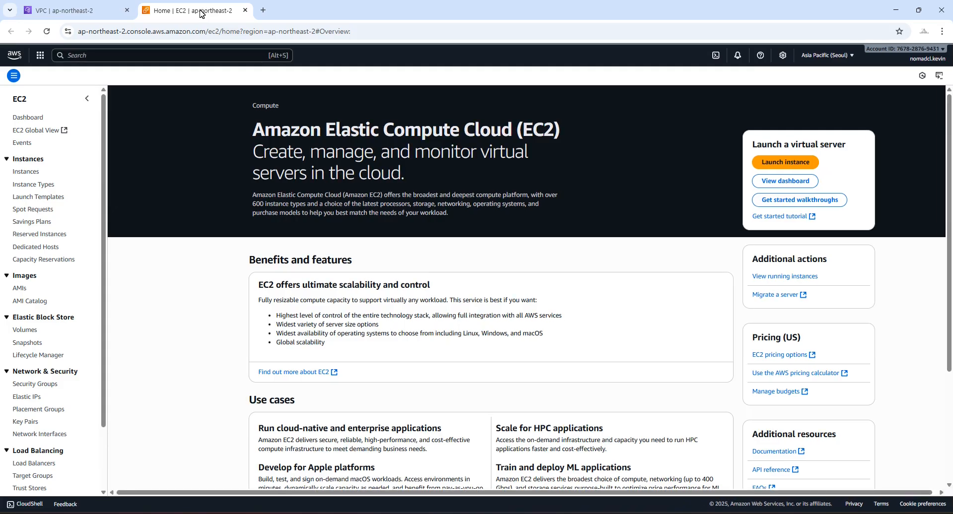
Step: Show the EC2 instances list and copy the private IPv4 address of vpc-02-private-ec2-a1
click(31, 173)
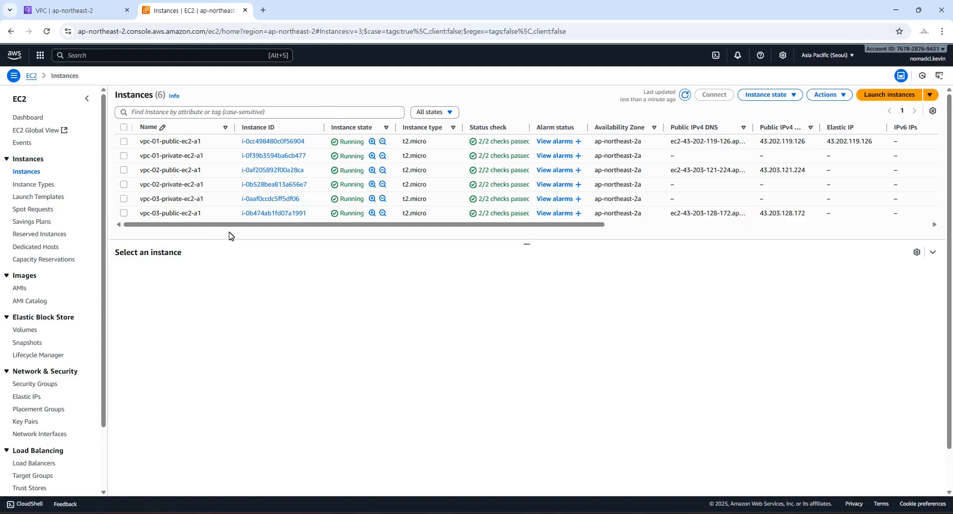
click(124, 185)
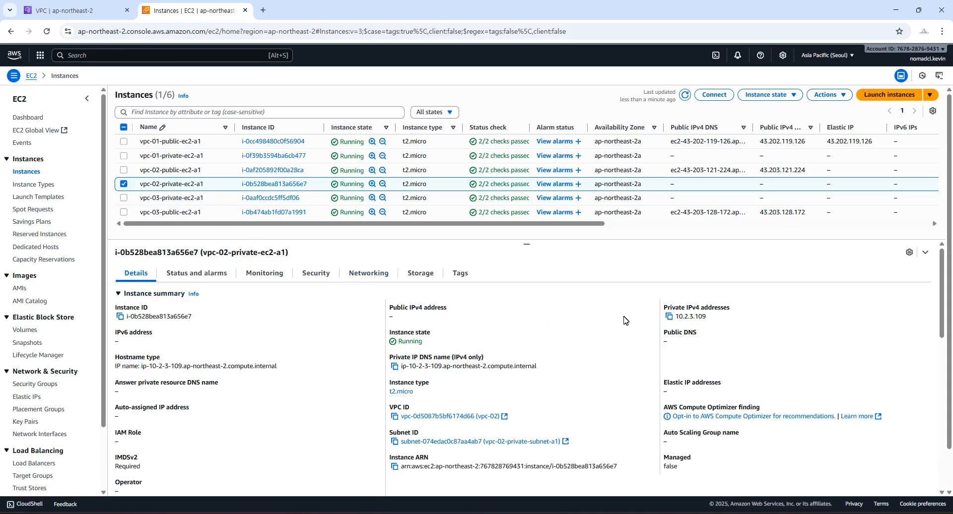
click(668, 316)
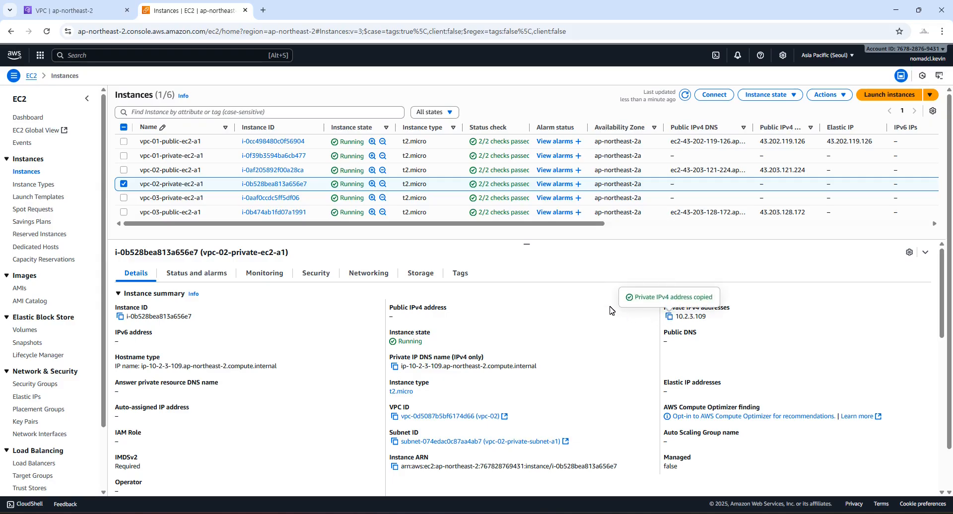
Step: Back in the VPC browser tab, create an Active static route for CIDR 10.2.3.109/32 using the vpc-02-attachment
click(79, 11)
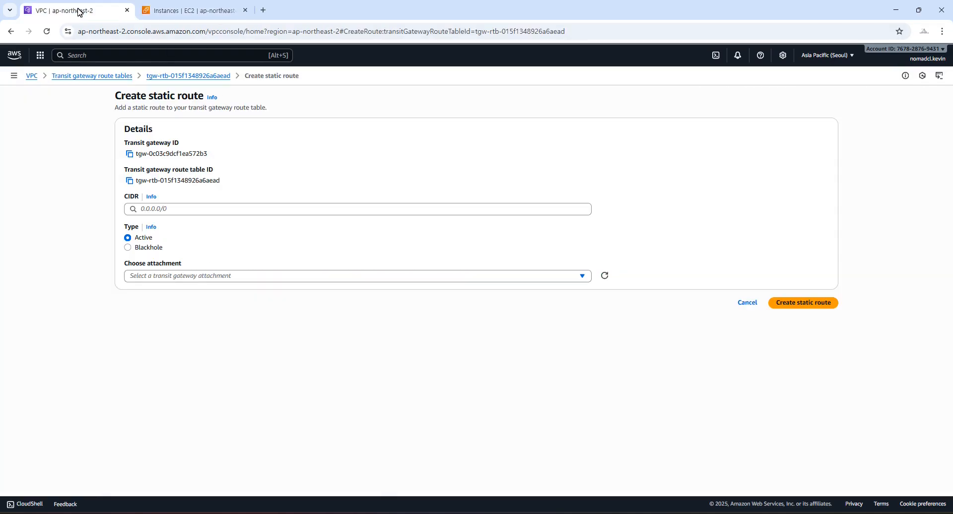
click(193, 212)
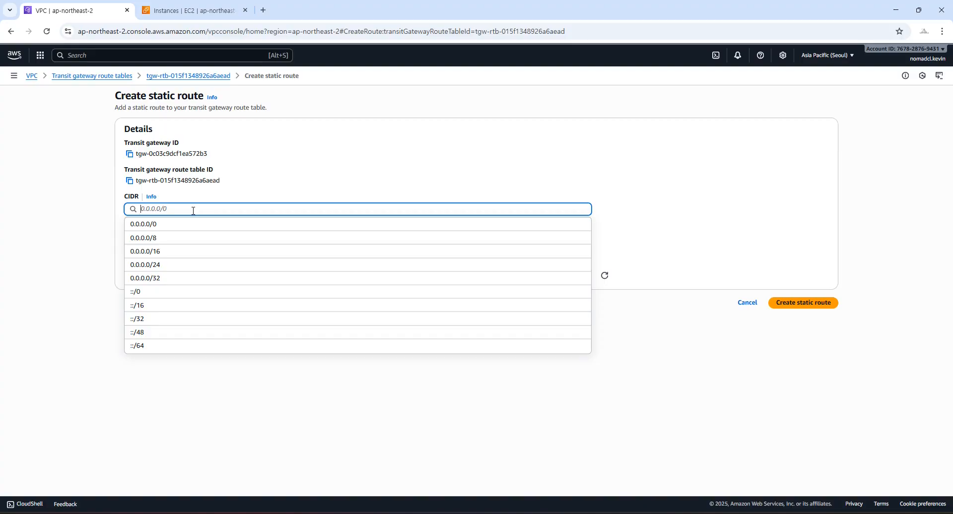
text(10.2.3.109/32)
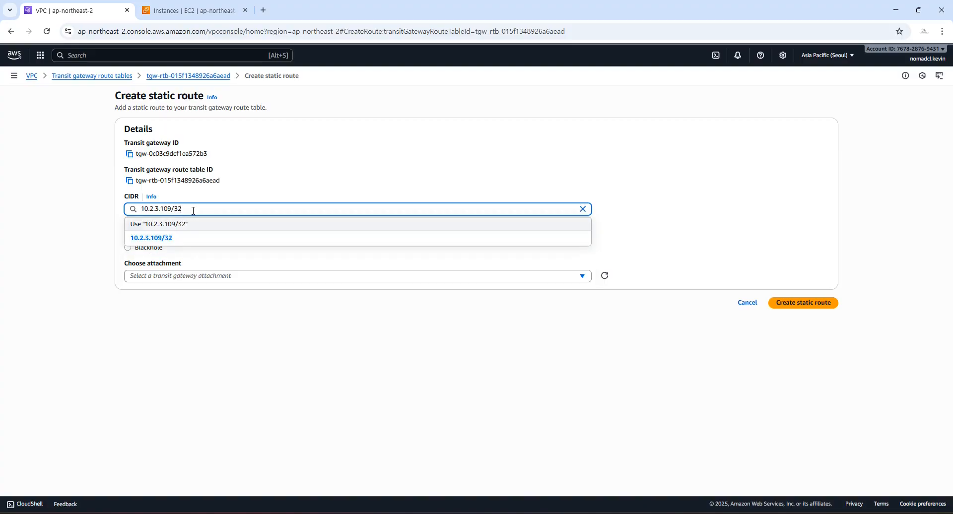
key(Return)
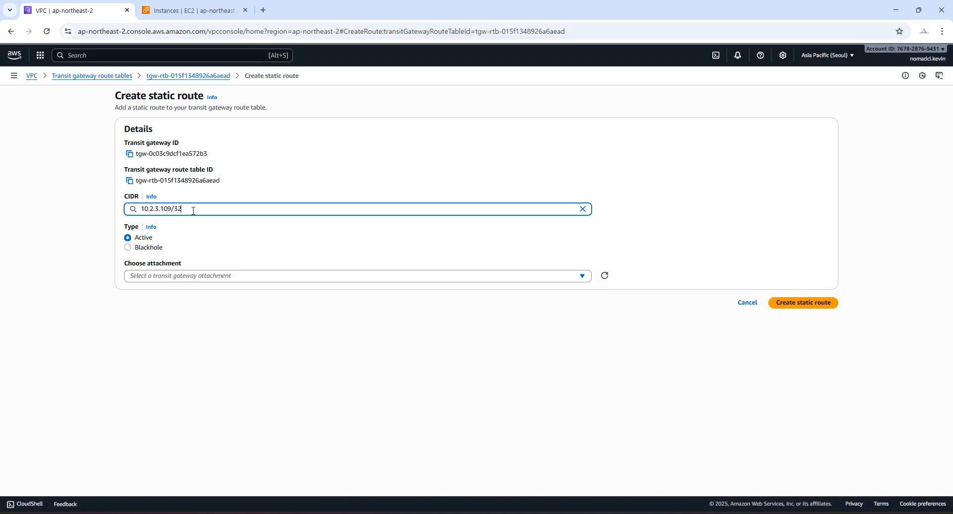
click(280, 320)
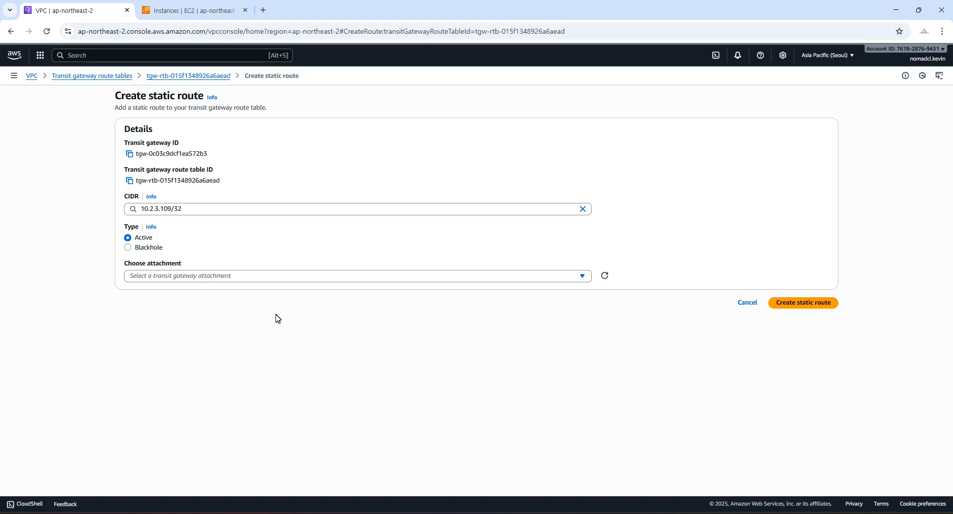
click(231, 279)
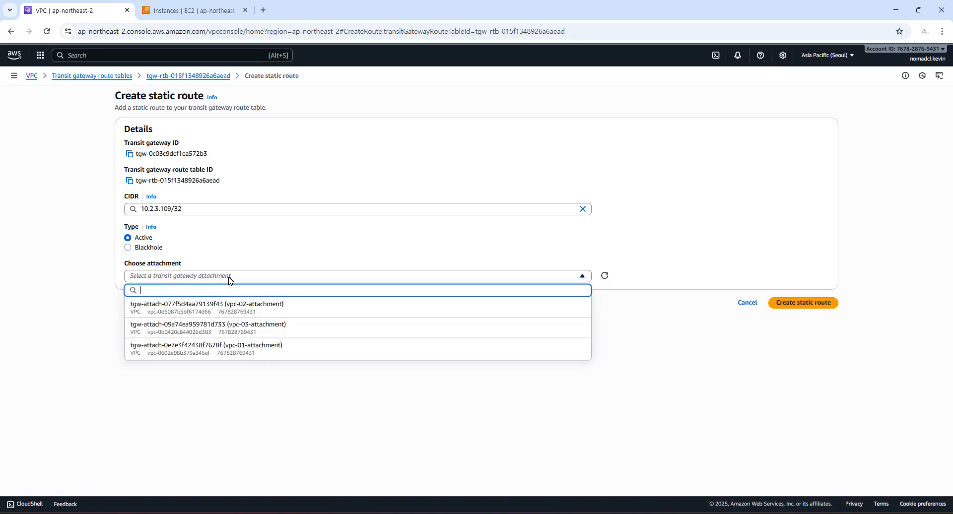
click(277, 306)
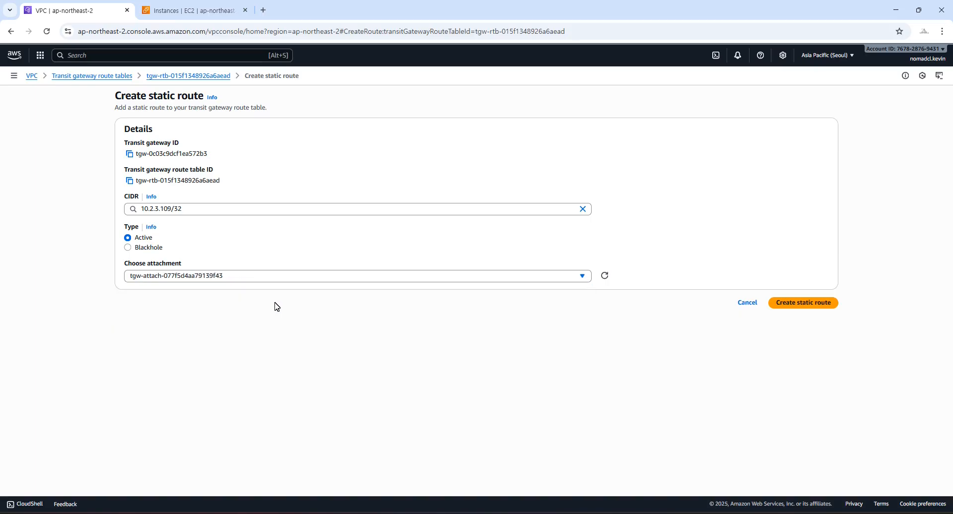
click(824, 309)
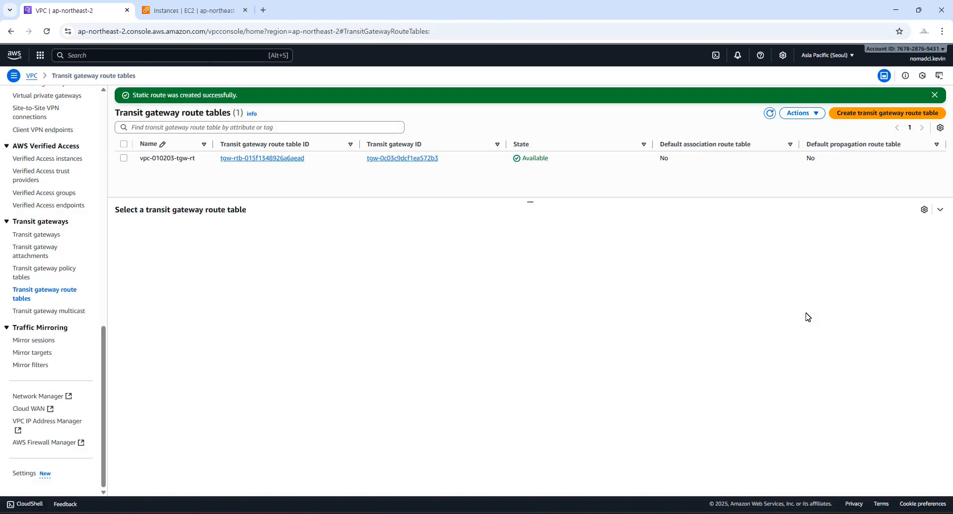
Step: Dismiss the success notice and display the routes of the vpc-010203-tgw-rt route table
click(935, 95)
click(133, 147)
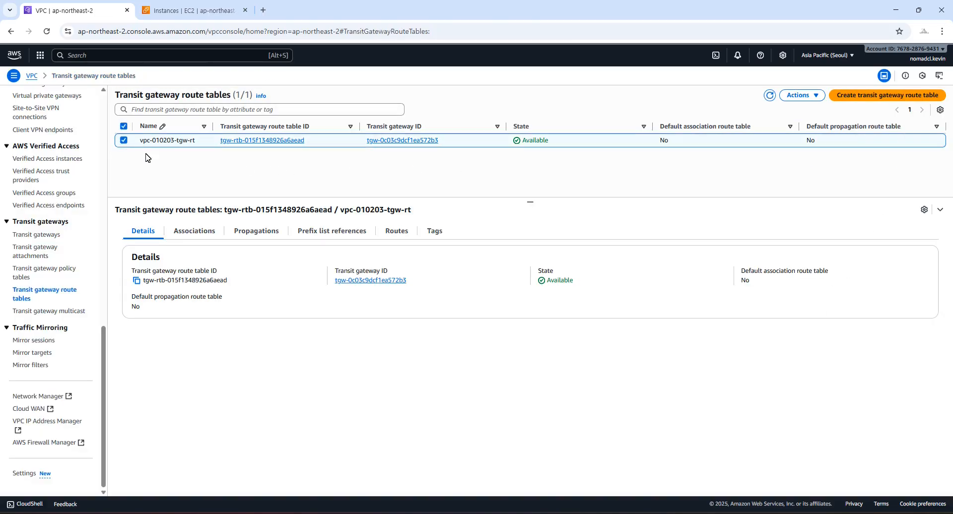
click(396, 232)
click(800, 339)
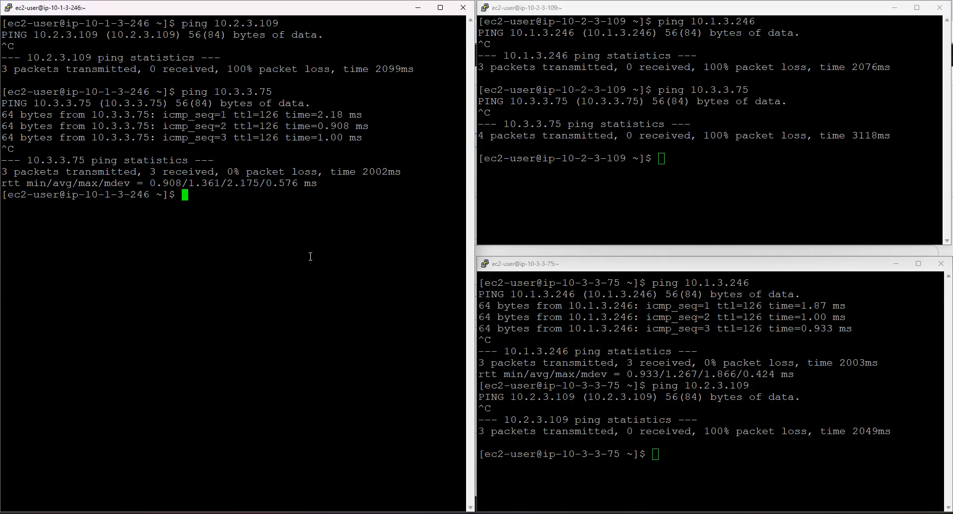
Step: Switch to the ip-10-1-3-246 terminal session and rerun the pings to 10.2.3.109 and 10.3.3.75, stopping each after a few packets
key(Up)
key(Up)
key(Return)
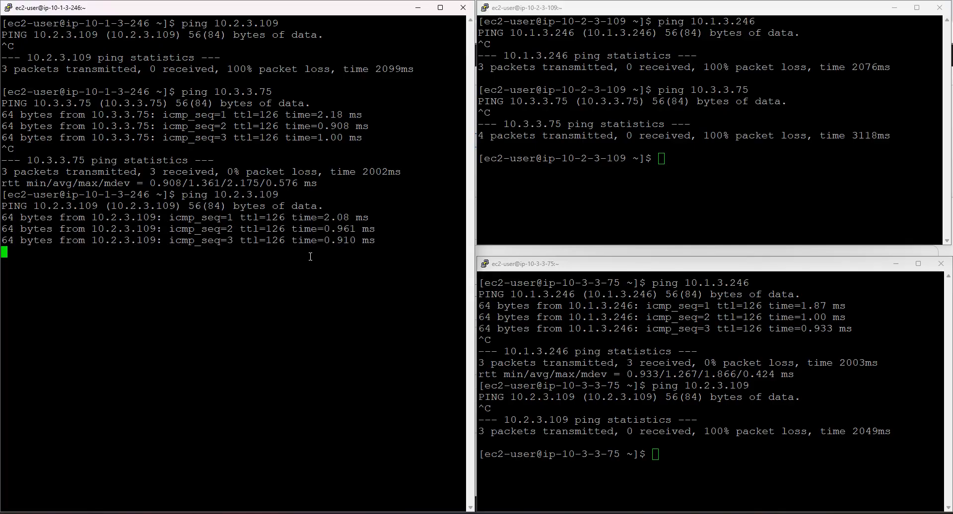
key(ctrl+c)
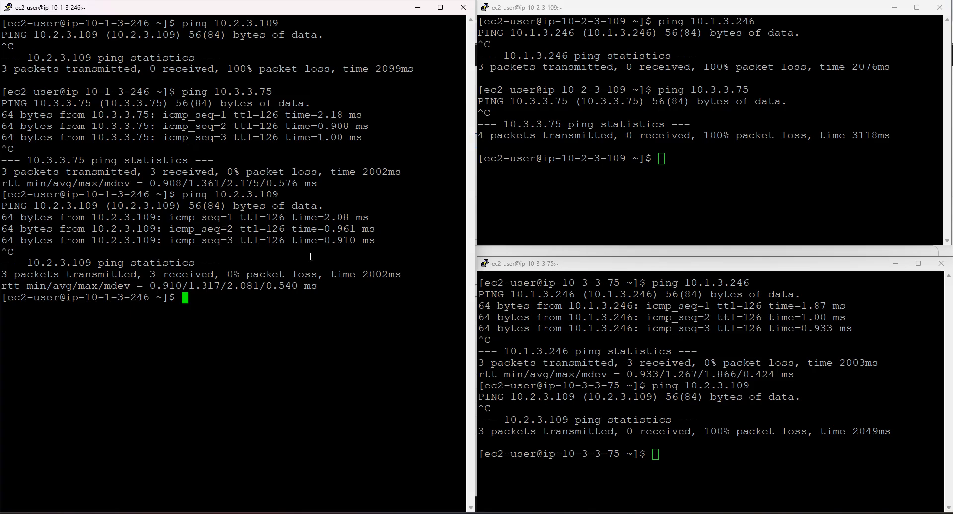
key(Up)
key(Up)
key(Return)
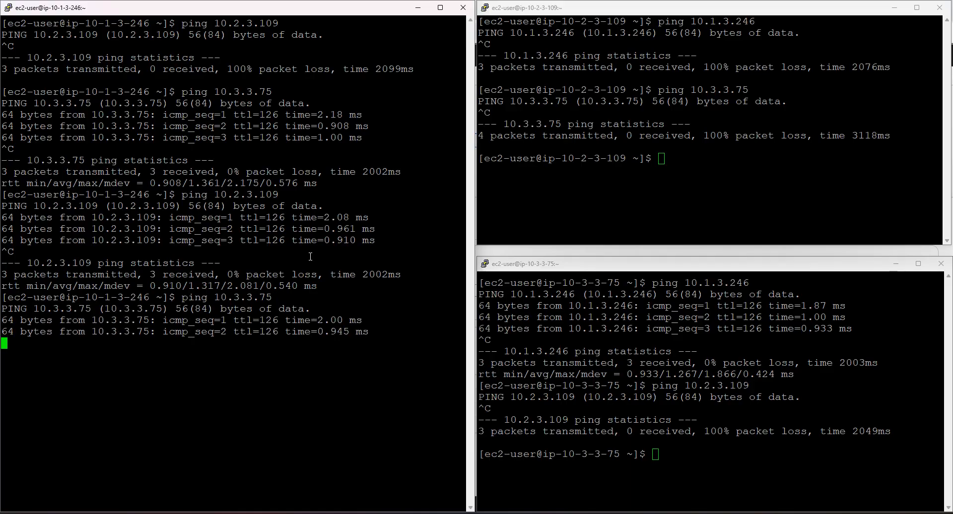
key(ctrl+c)
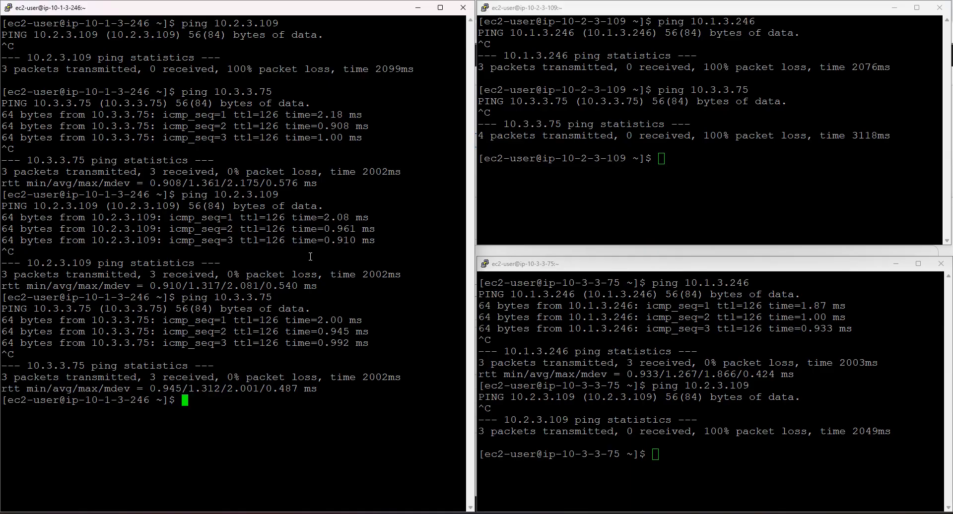
Step: From the ip-10-2-3-109 session, rerun the pings to 10.1.3.246 and 10.3.3.75, stopping each after a few packets
click(680, 163)
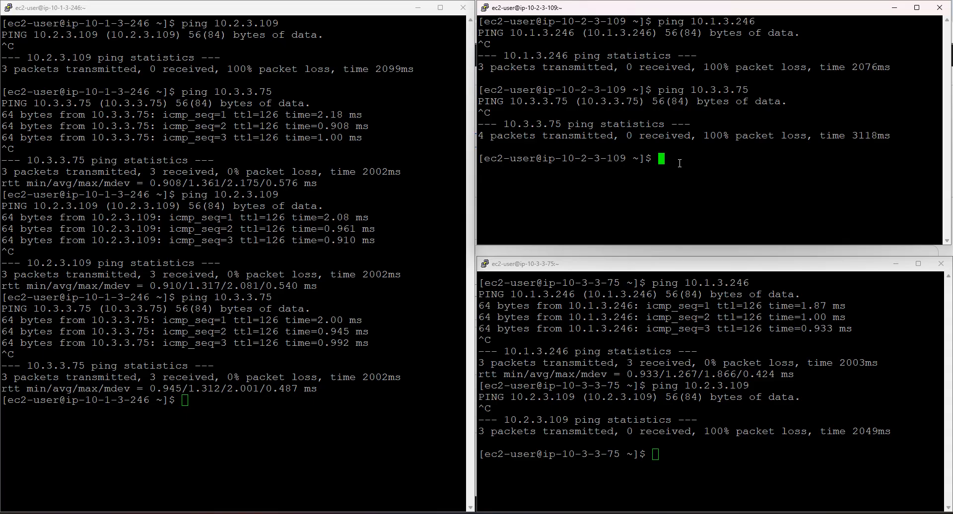
key(Up)
key(Up)
key(Return)
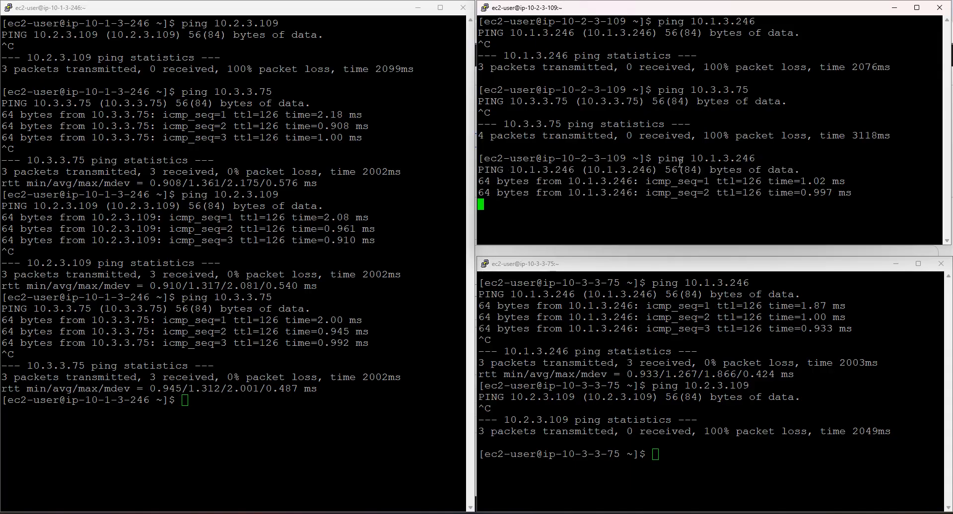
key(ctrl+c)
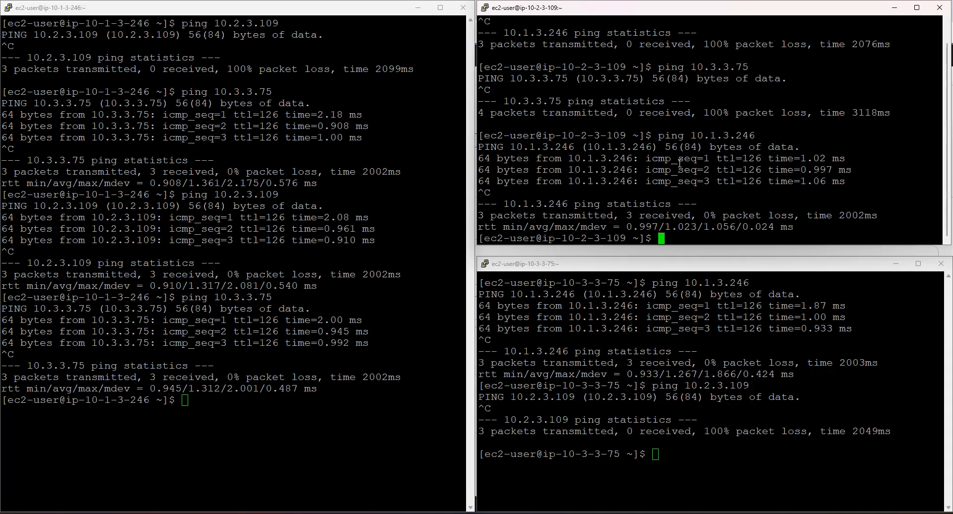
key(Up)
key(Up)
key(Return)
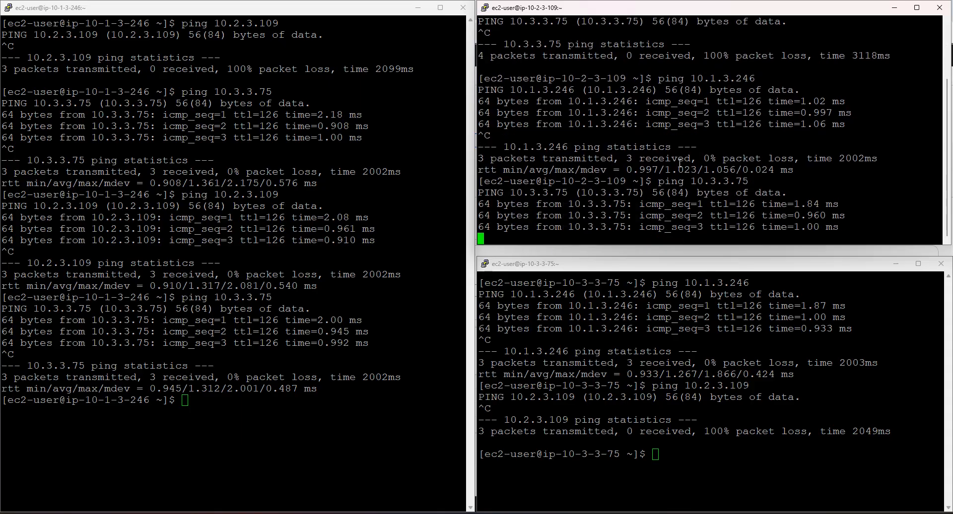
key(ctrl+c)
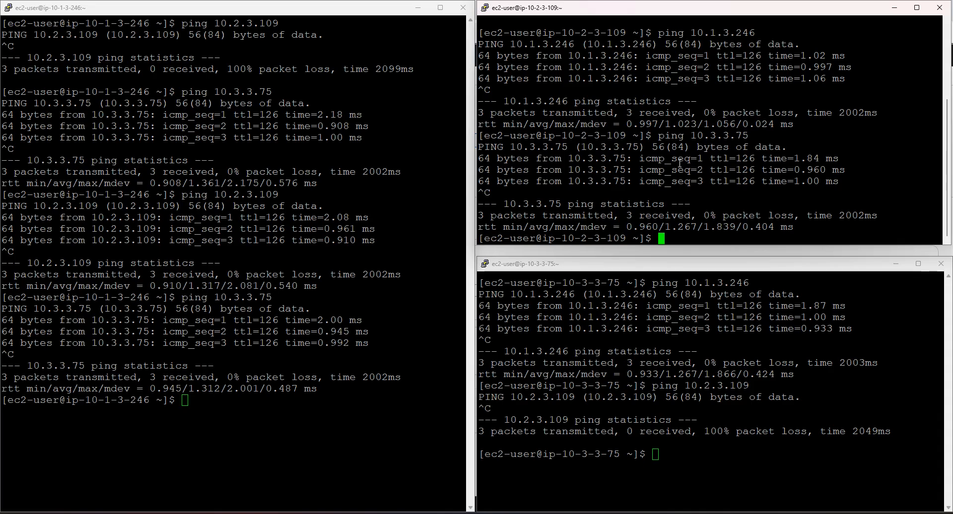
Step: From the ip-10-3-3-75 session, rerun the pings to 10.1.3.246 and 10.2.3.109, stopping each after a few packets
click(710, 457)
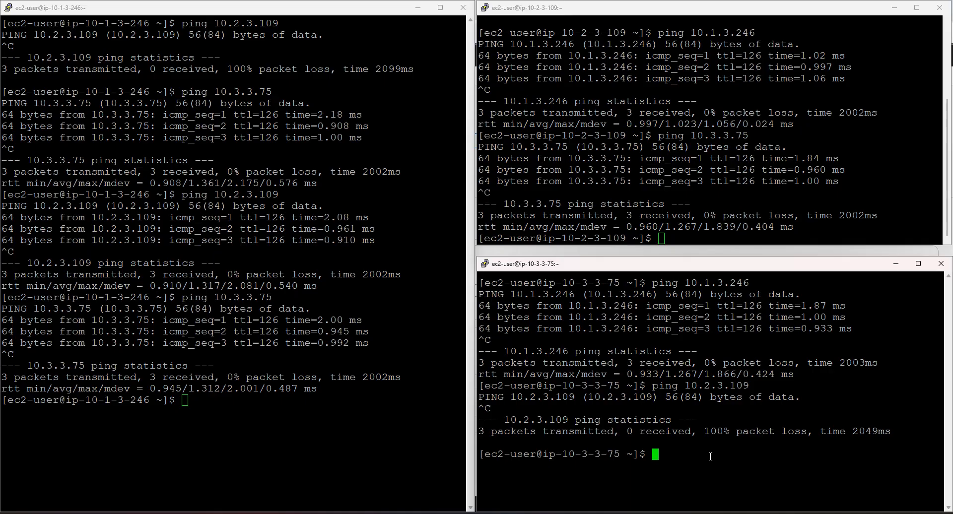
key(Up)
key(Up)
key(Return)
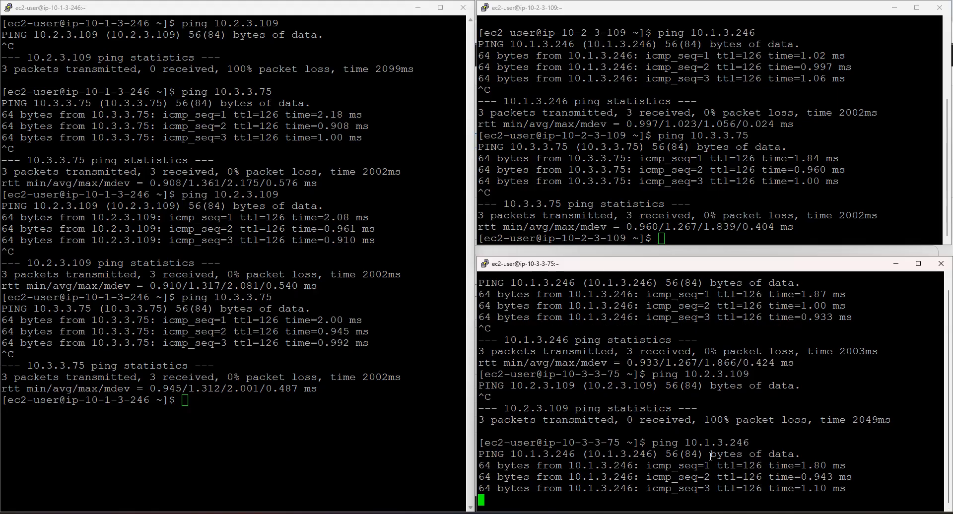
key(ctrl+c)
key(Up)
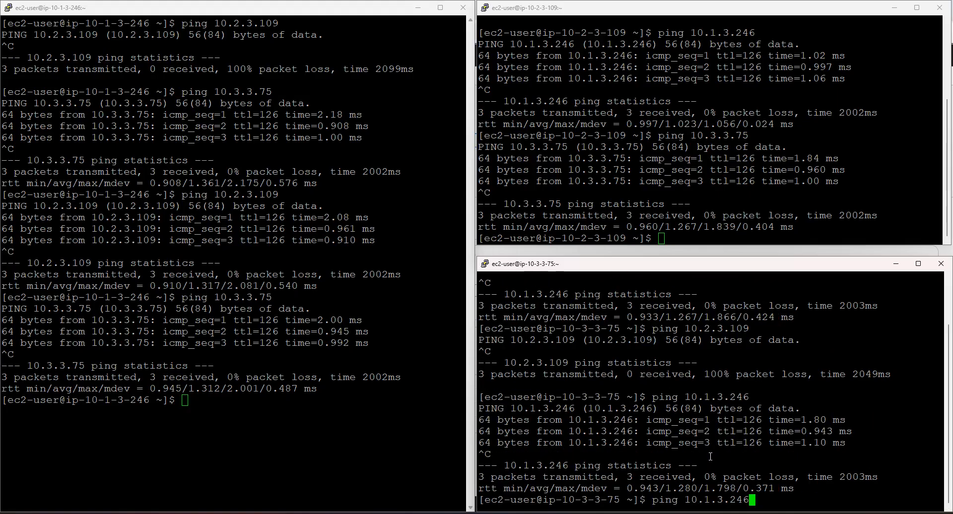
key(Up)
key(Return)
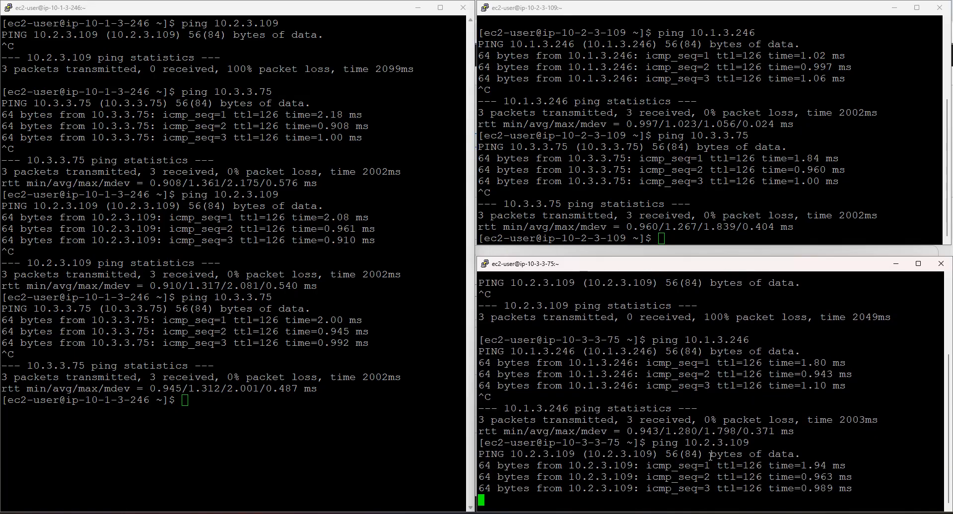
key(ctrl+c)
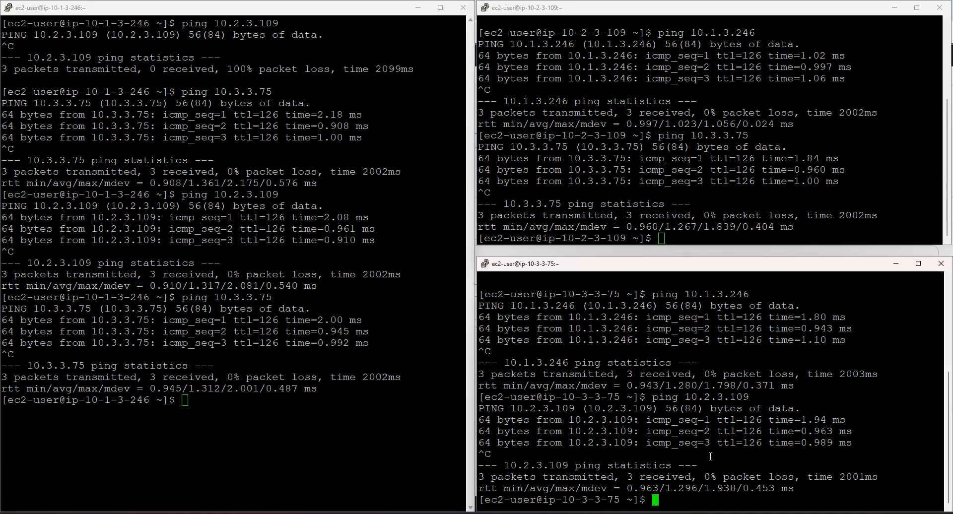